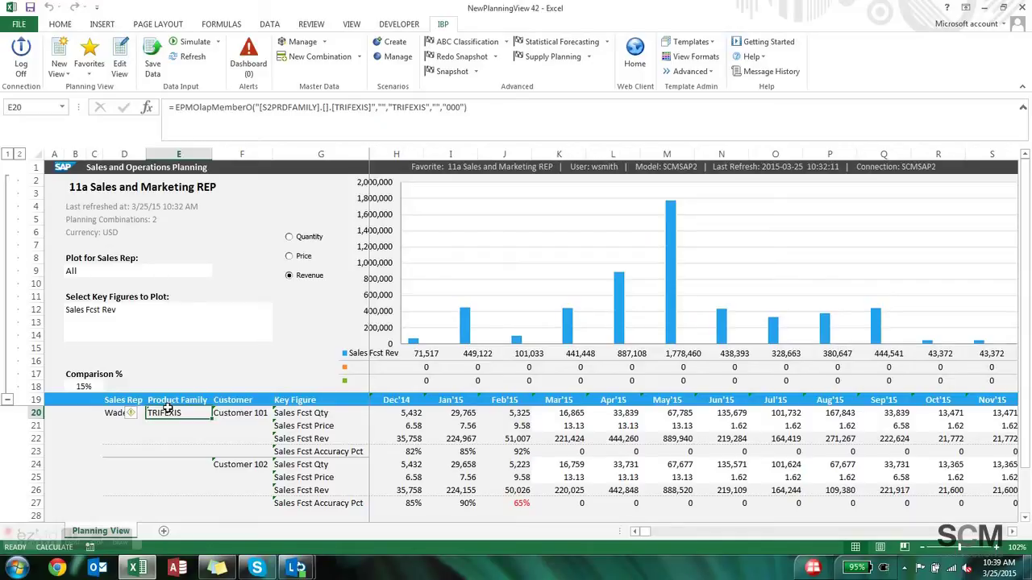
- Review Customer 101's key figures from quantity to Sales Fcst Accuracy Pct, ending on the Feb'15 Sales Fcst Qty
key(Right)
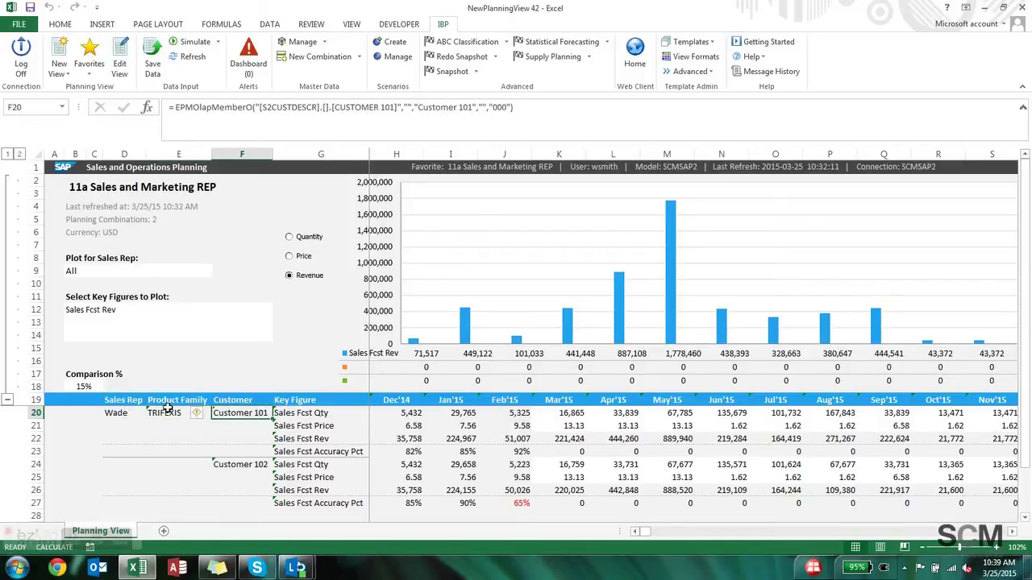
key(Right)
key(Down)
key(Down)
key(Down)
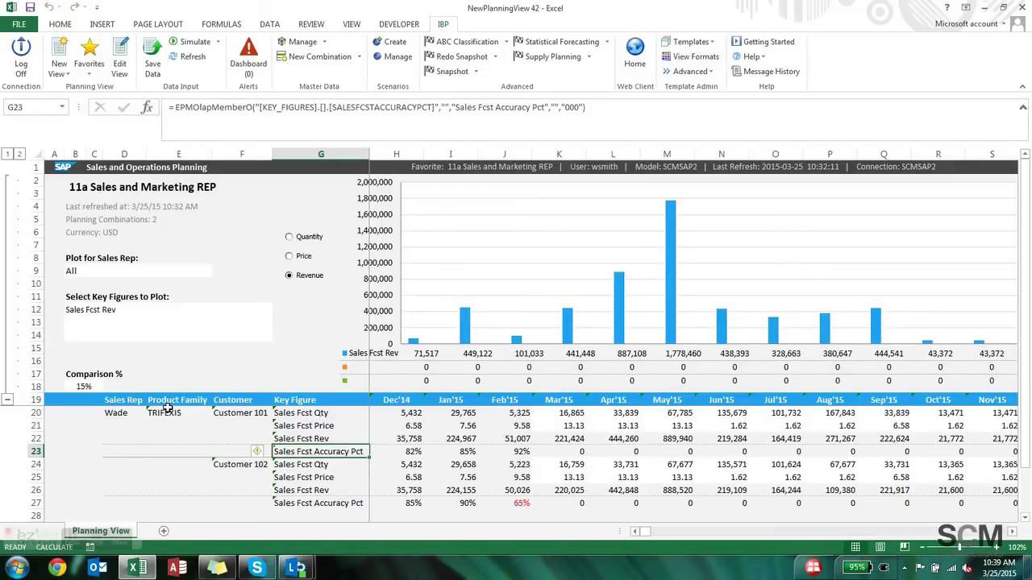
key(Right)
key(Right)
key(Right)
key(Up)
key(Up)
key(Up)
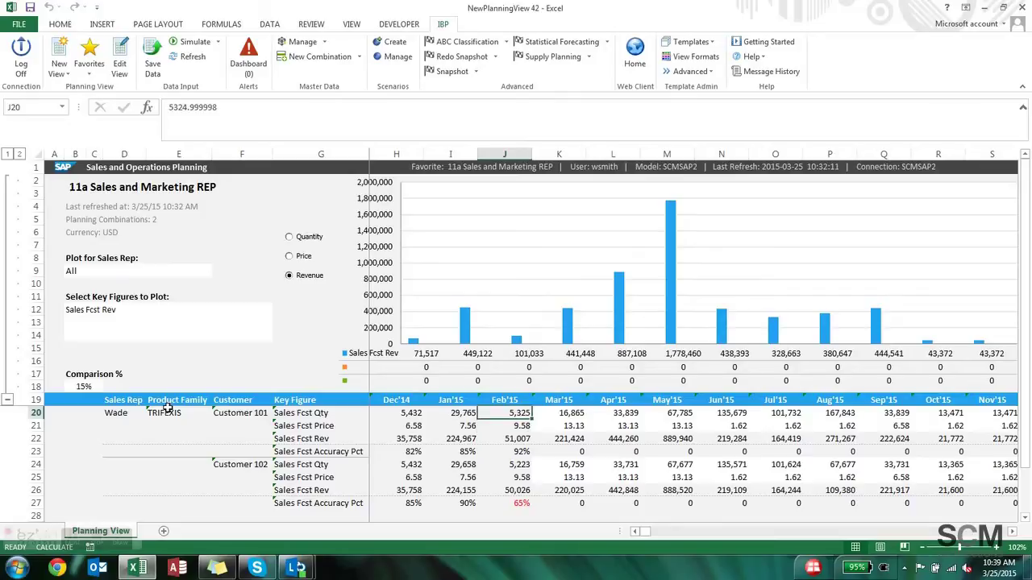
- Examine Customer 101's forecast quantity, price and revenue for the months up to Feb'15, ending on the Mar'15 Sales Fcst Rev
key(Down)
key(Down)
key(Up)
key(Up)
key(shift+Down)
key(shift+Down)
key(shift+Left)
key(shift+Left)
key(shift+Left)
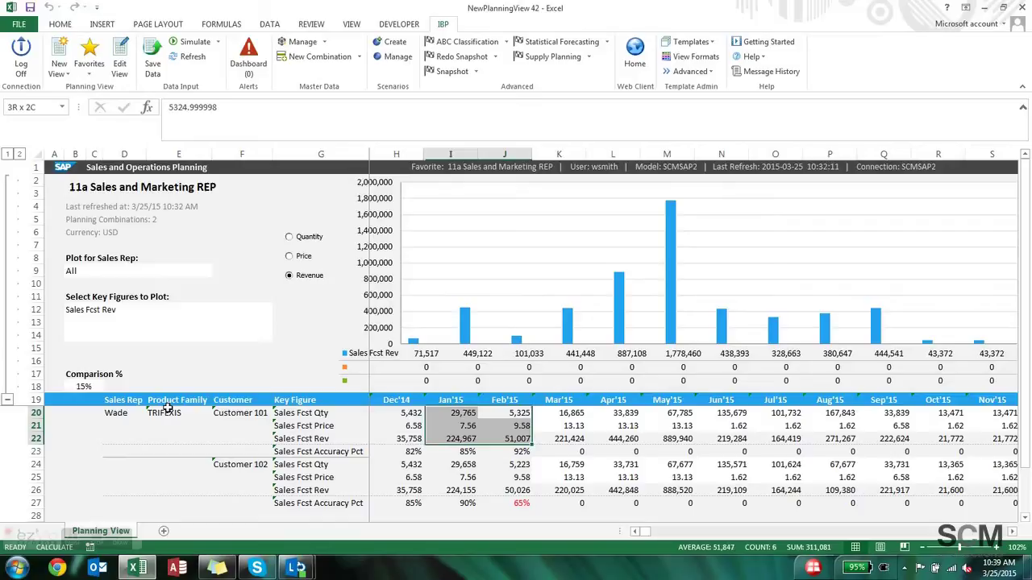
key(Down)
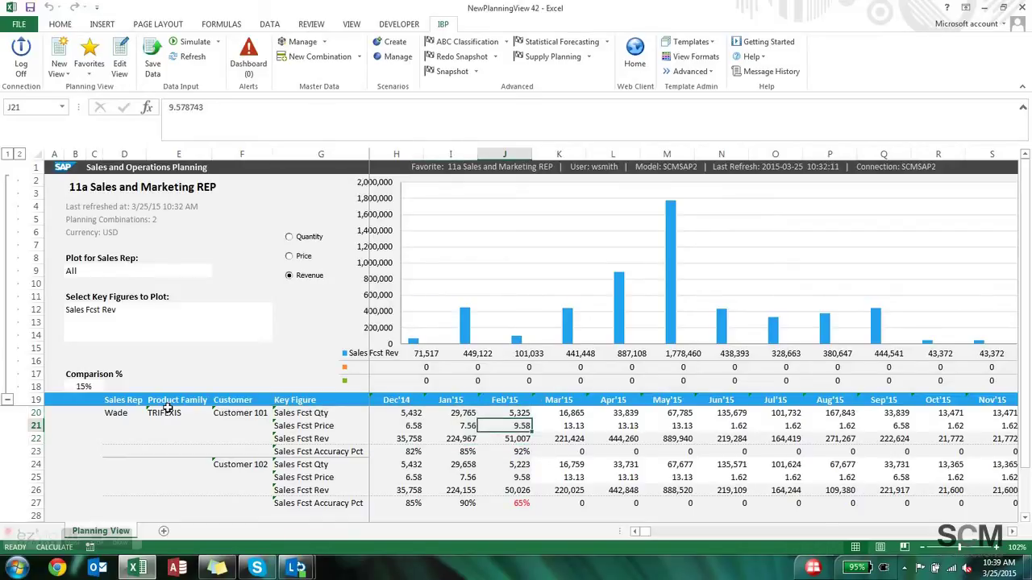
key(Down)
key(Right)
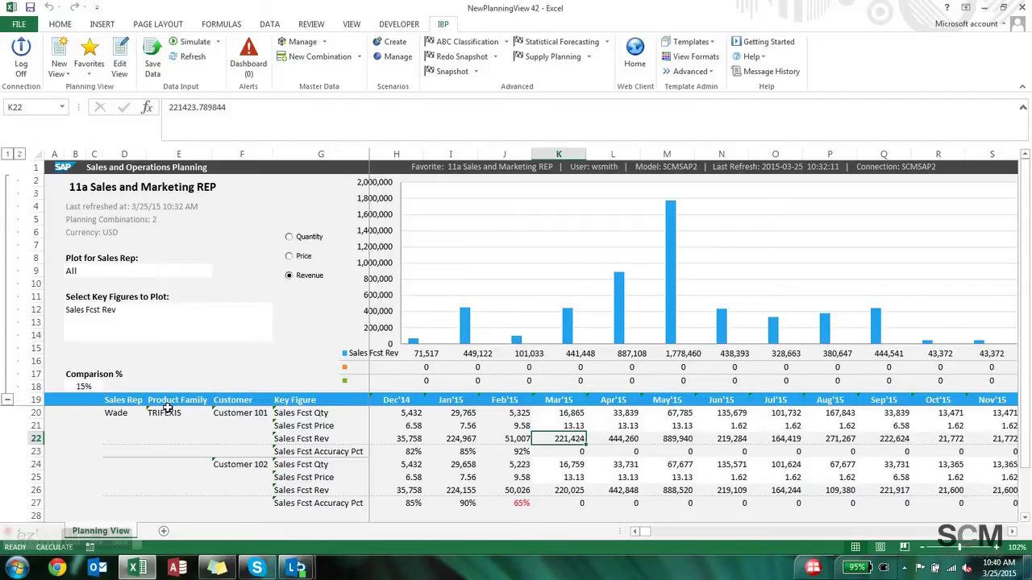
- Examine Customer 101's Sales Fcst Accuracy Pct row by highlighting it from the key figure name through Apr'15
key(Left)
key(Down)
key(Left)
key(Left)
key(Left)
key(Left)
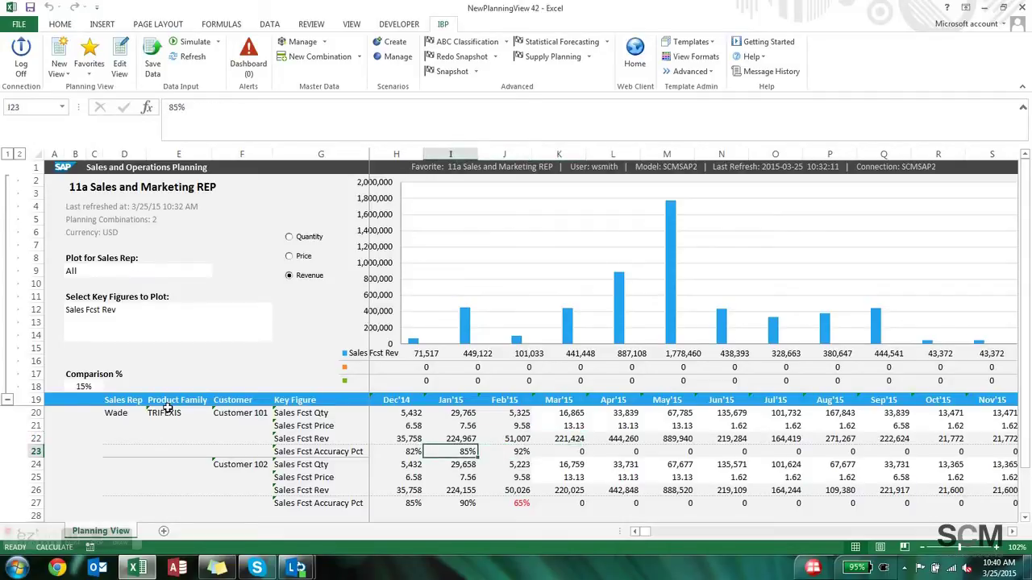
key(Right)
key(shift+Right)
key(shift+Right)
key(shift+Right)
key(shift+Right)
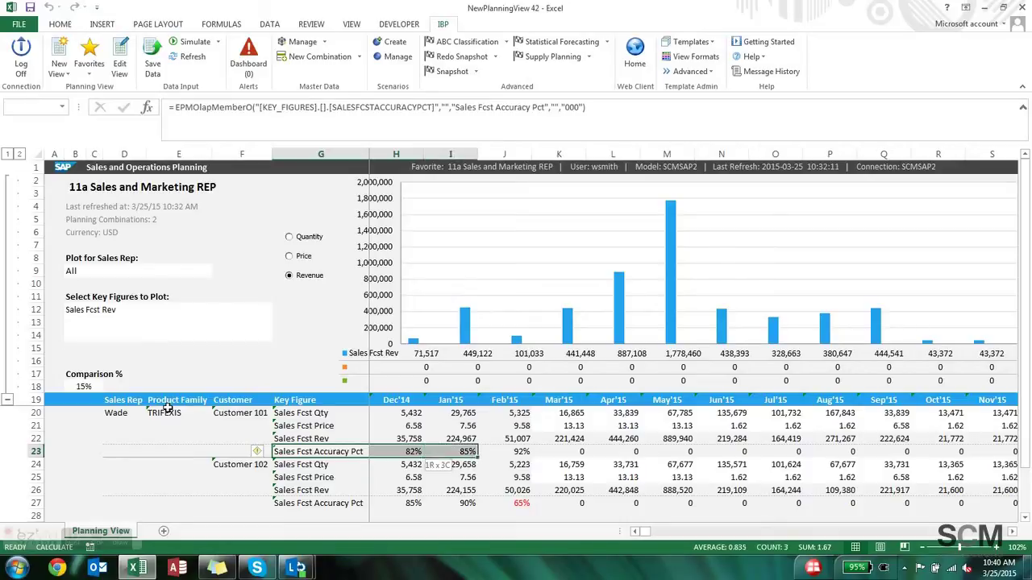
key(shift+Right)
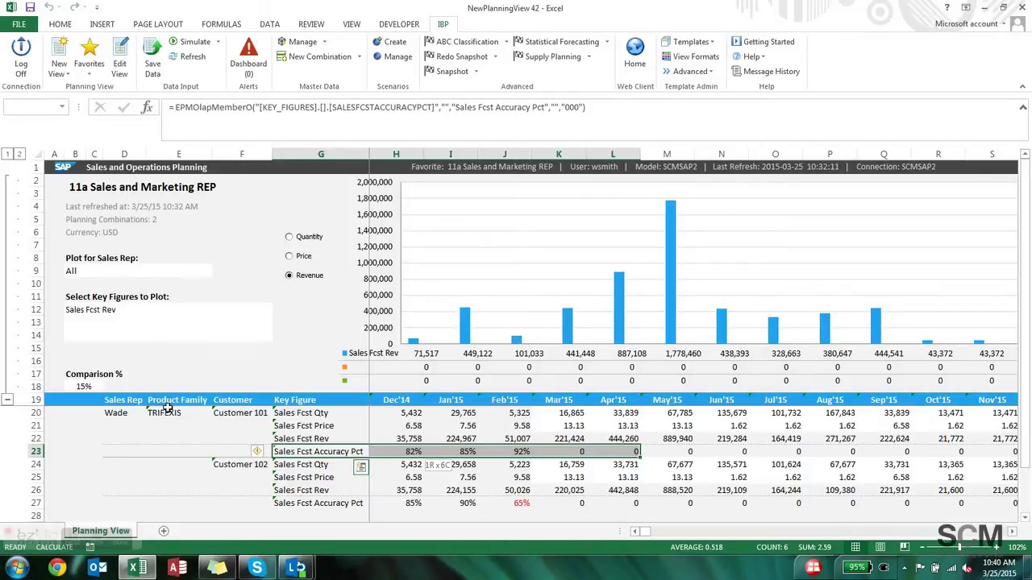
- Inspect Customer 102's Sales Fcst Accuracy Pct through Feb'15, ending on its Mar'15 Sales Fcst Price
key(Down)
key(Down)
key(Down)
key(Down)
key(Right)
key(Right)
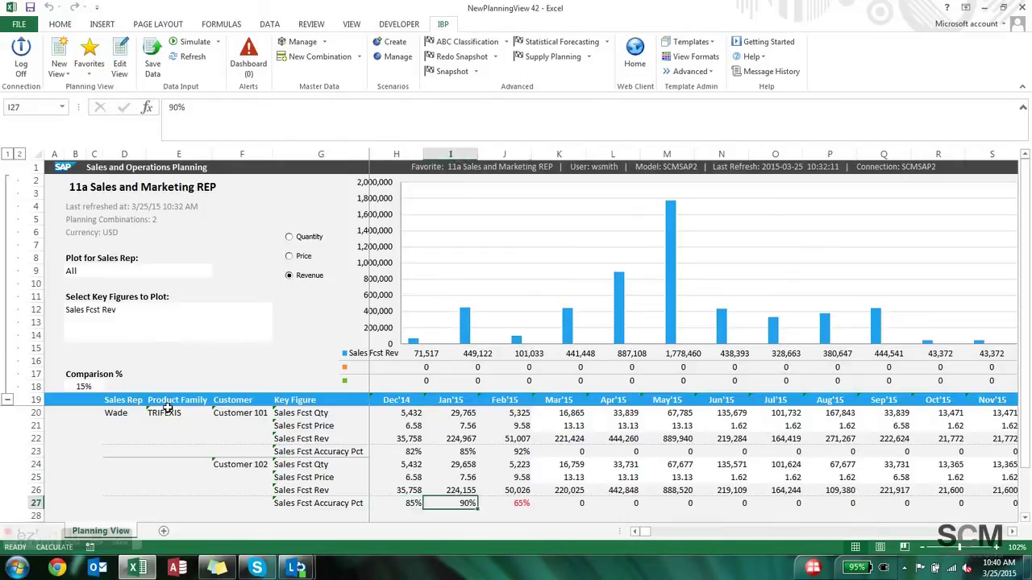
key(Right)
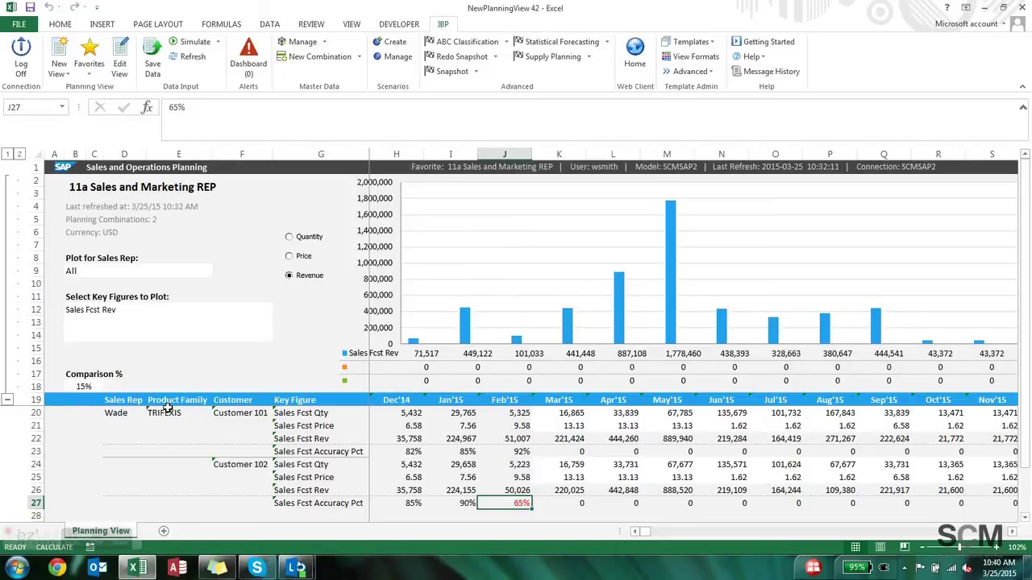
key(Up)
key(Up)
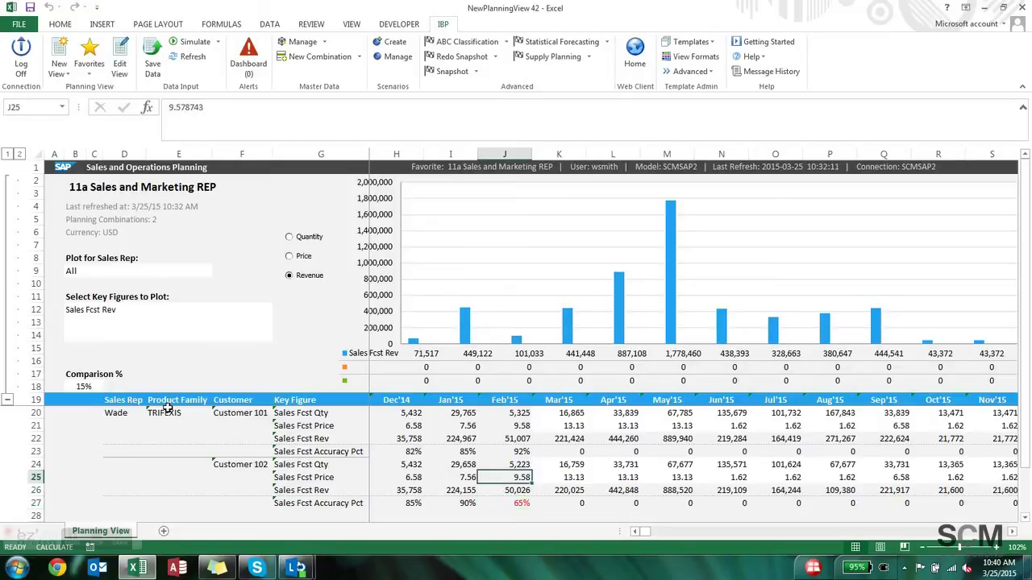
key(Right)
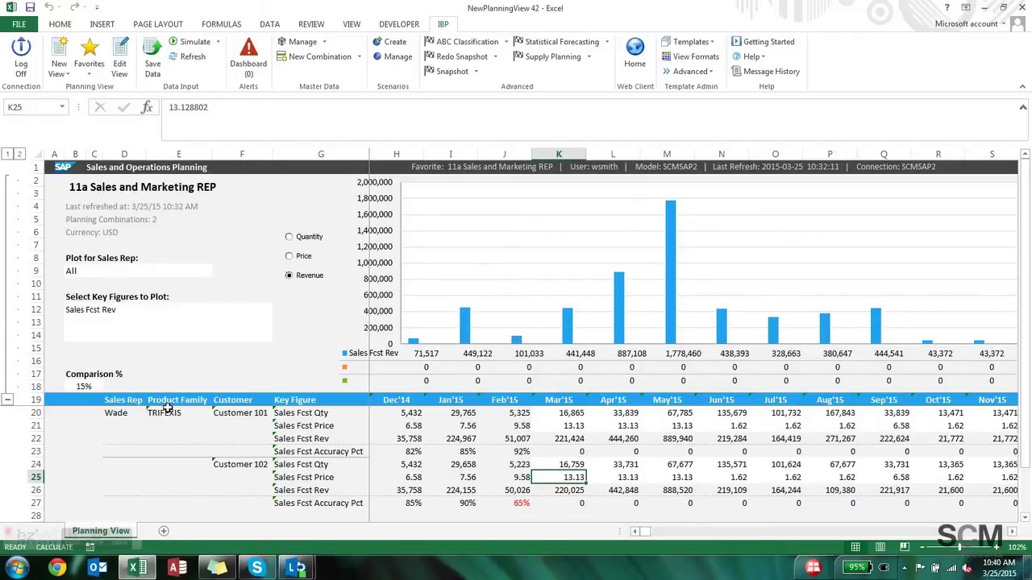
click(78, 544)
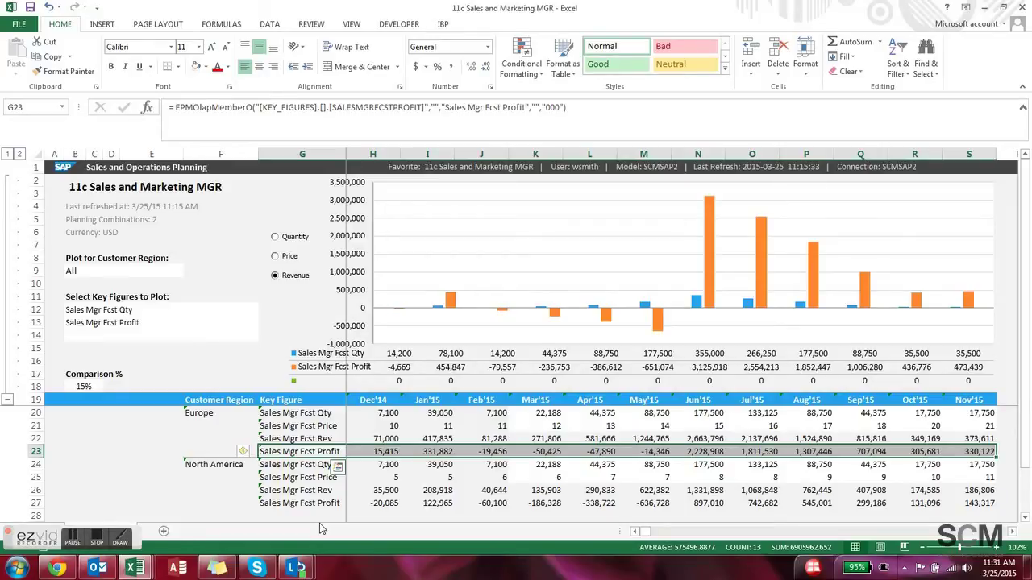
- Review the Customer Region heading and Europe's four sales manager key figures, ending on the Dec'14 Sales Mgr Fcst Qty
click(205, 399)
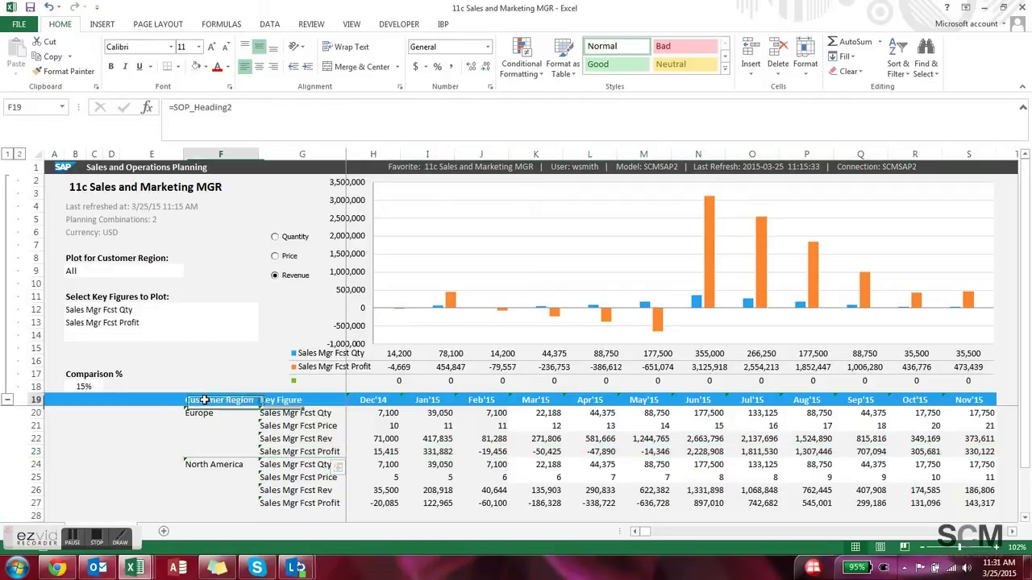
click(310, 412)
key(Down)
key(Down)
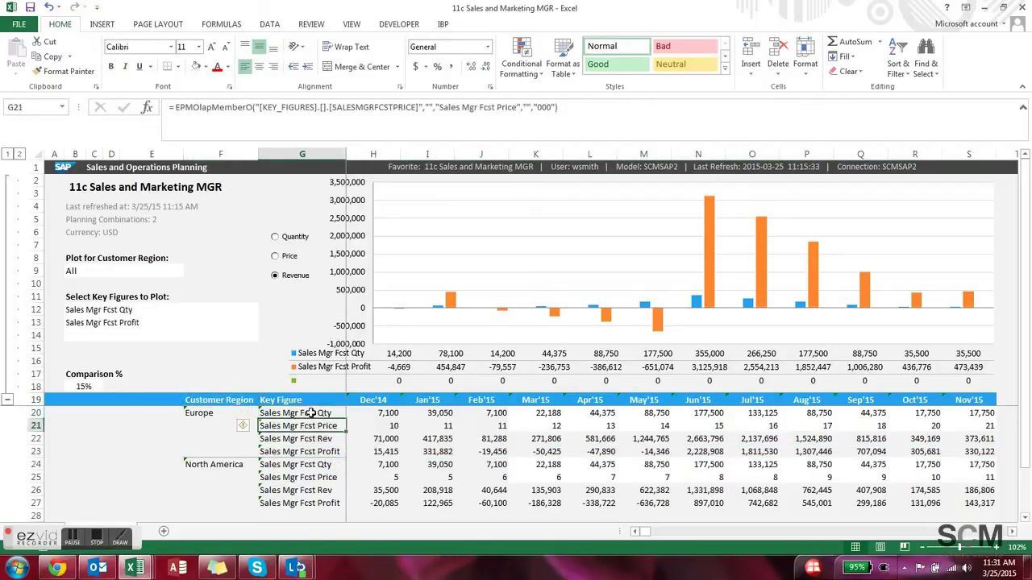
key(Down)
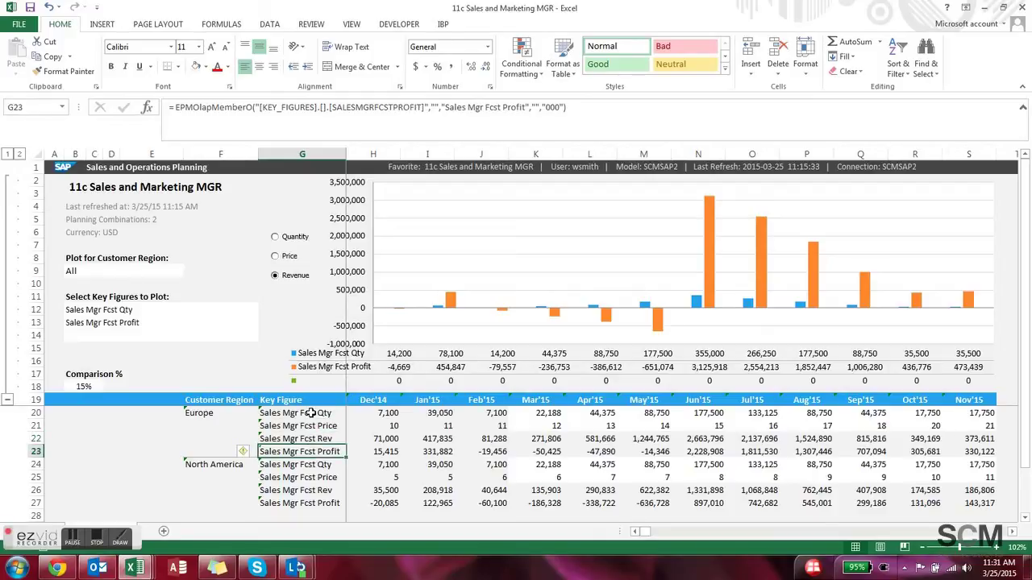
key(Right)
key(Up)
key(Up)
key(Up)
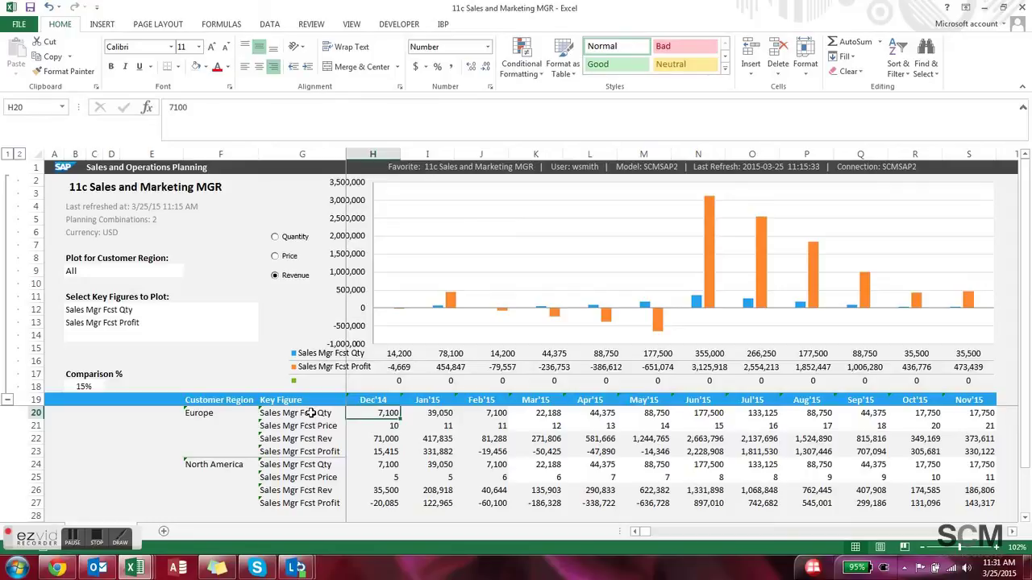
- Highlight Europe's Sales Mgr Fcst Qty row from the key figure name through Nov'15 to examine the quantity forecast
key(Left)
key(shift+Right)
key(shift+Right)
key(shift+Right)
key(shift+Right)
key(shift+Right)
key(shift+Right)
key(shift+Right)
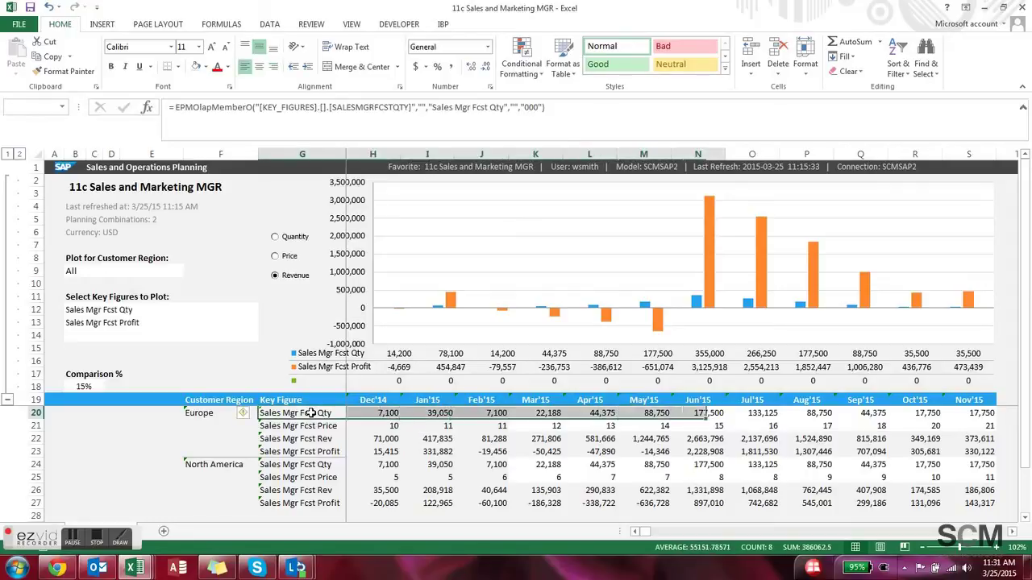
key(shift+Right)
key(shift+Right)
key(shift+Right)
key(shift+Right)
key(shift+Right)
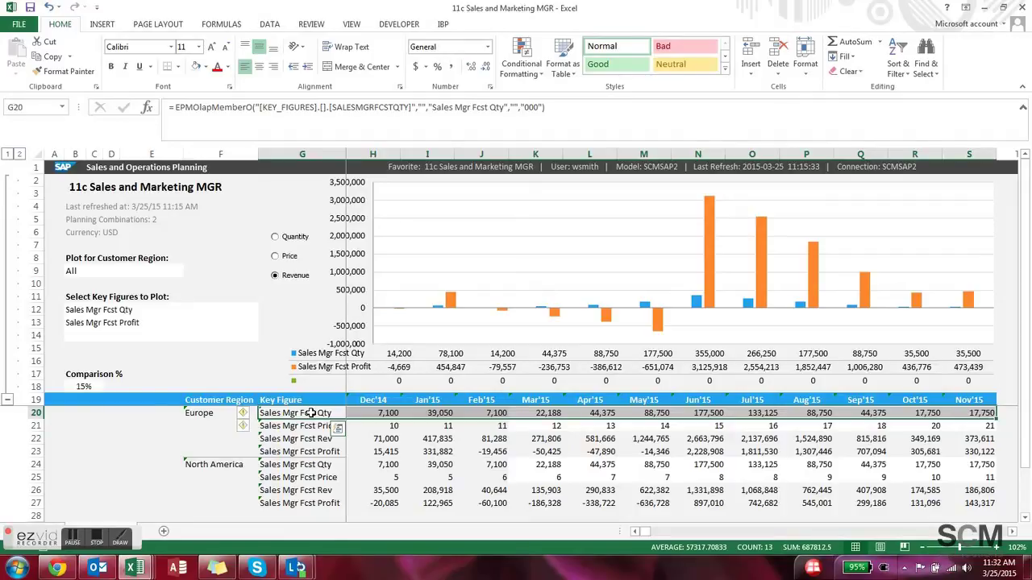
- Examine Europe's Sales Mgr Fcst Price and Sales Mgr Fcst Rev through Mar'15, ending on the Sales Mgr Fcst Profit key figure
key(Down)
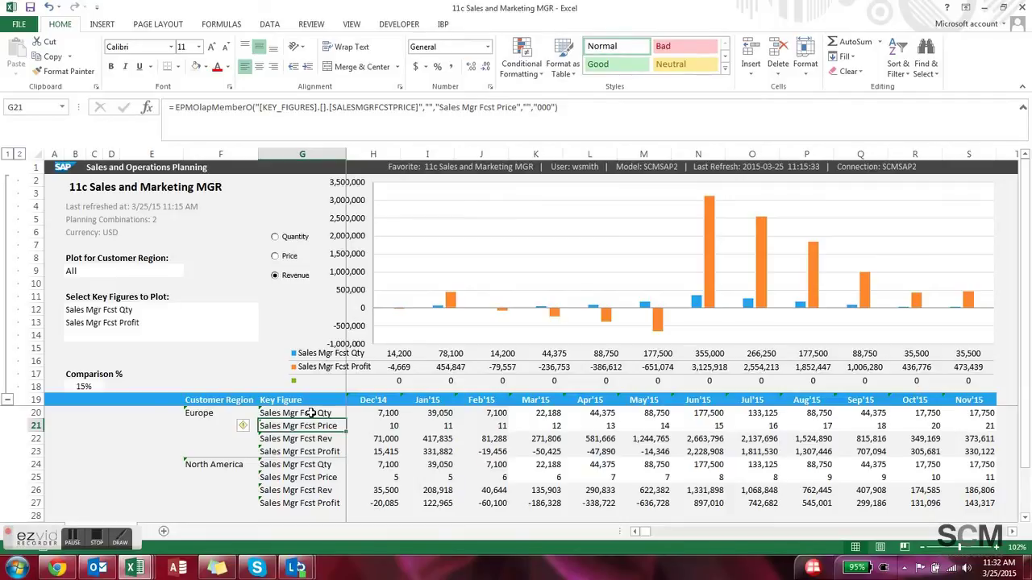
key(Right)
key(Right)
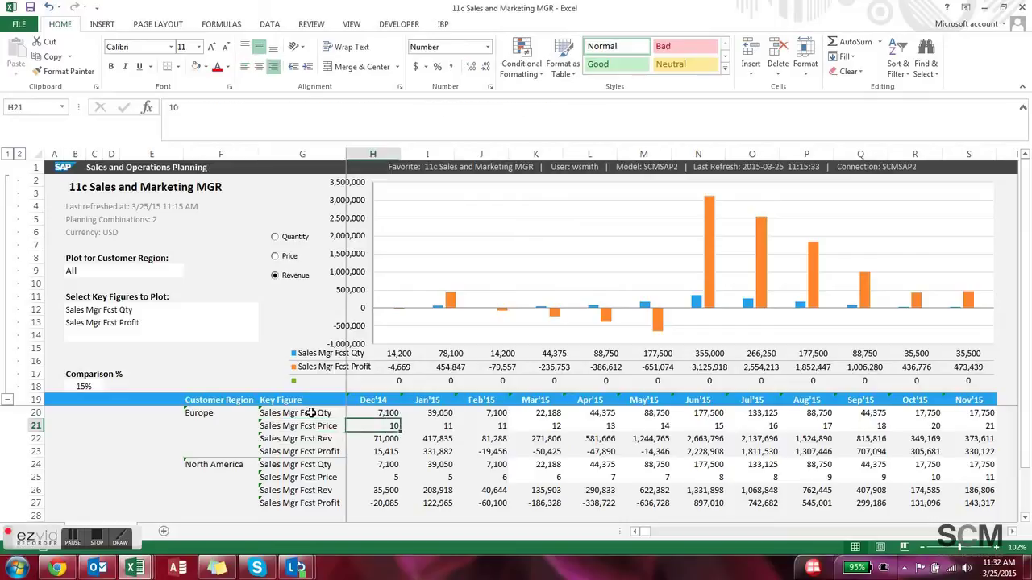
key(Down)
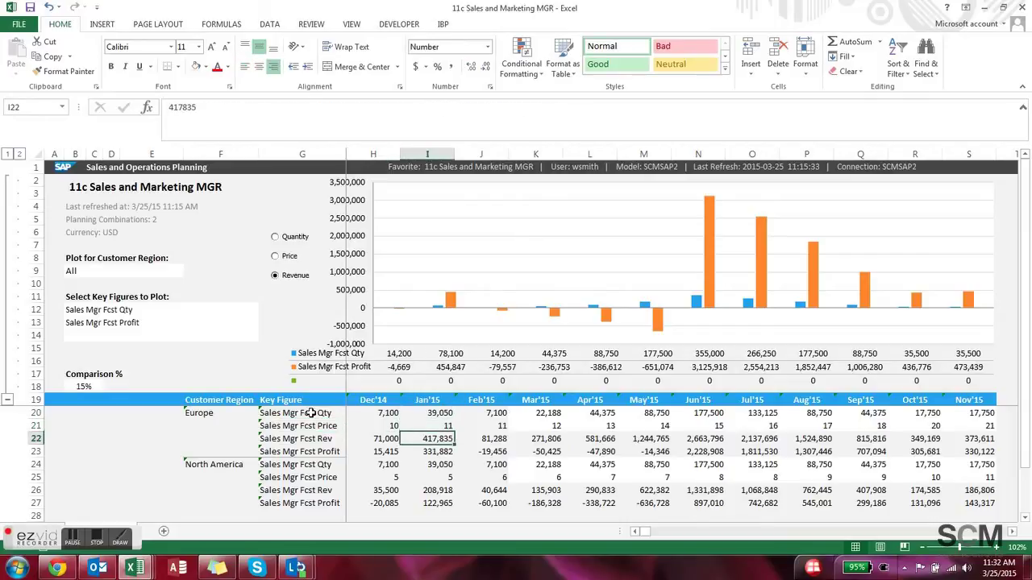
key(Right)
key(Right)
key(Right)
key(Left)
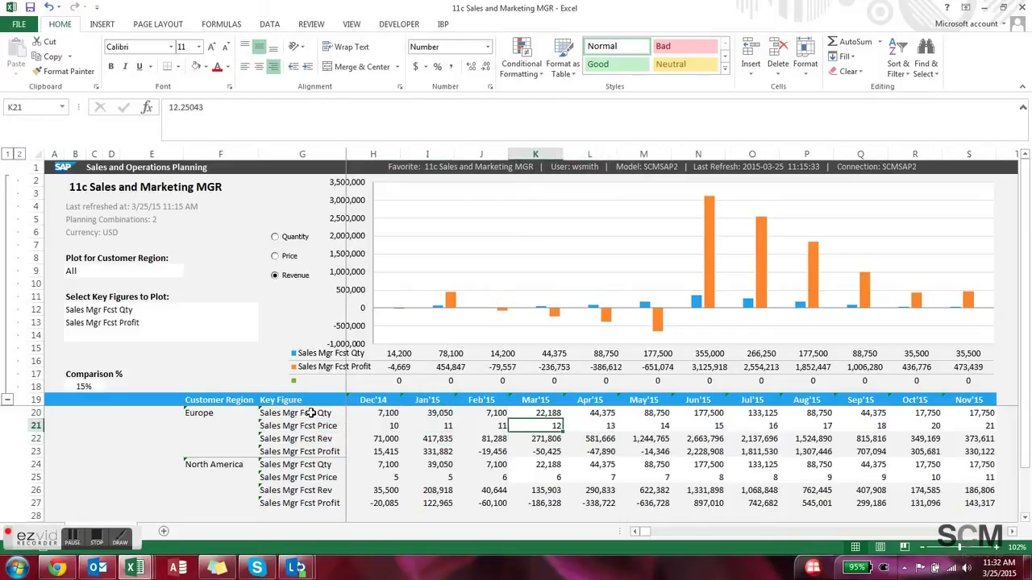
key(Down)
key(Down)
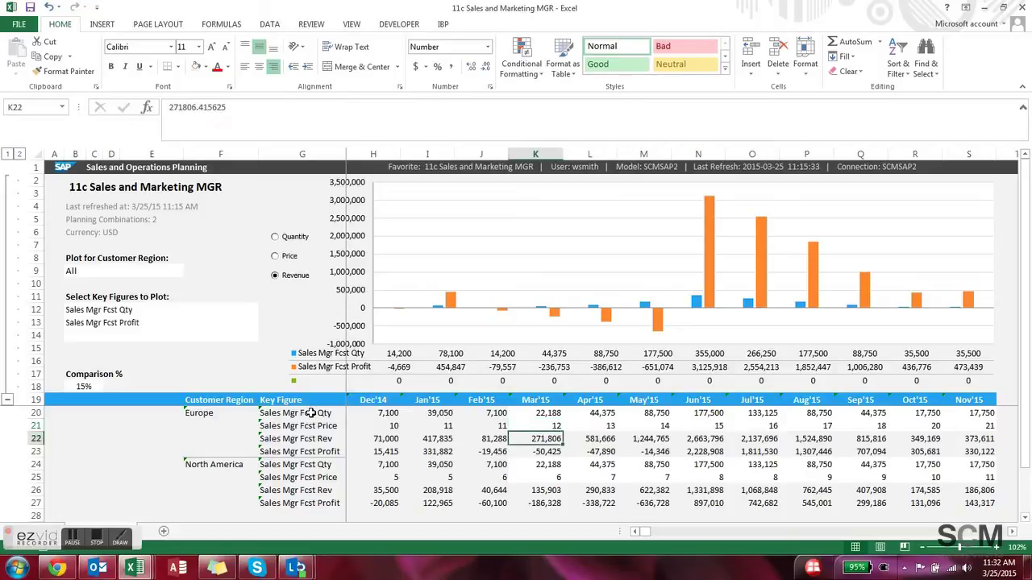
key(Left)
key(Left)
key(Left)
key(Left)
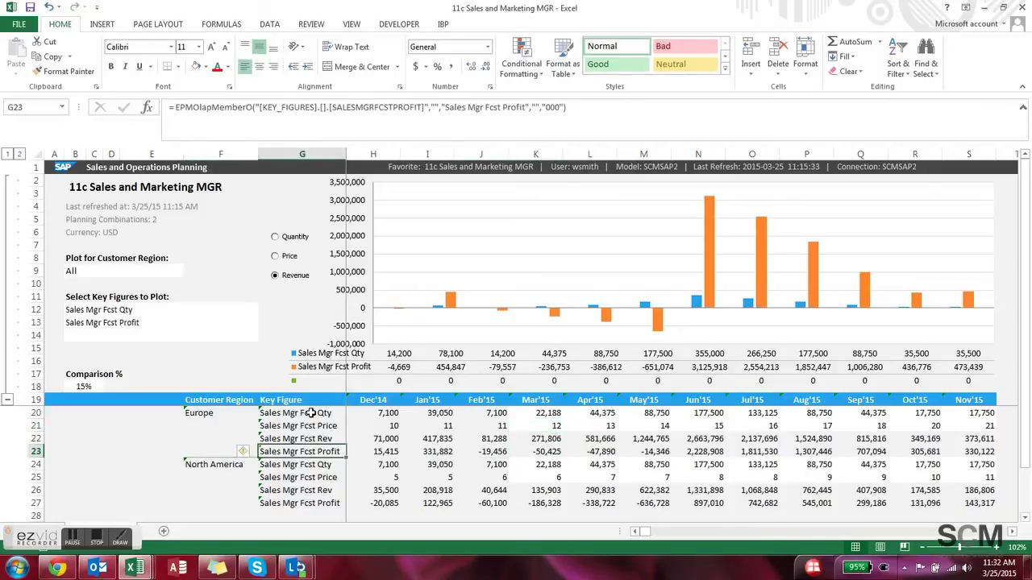
- Highlight Europe's Sales Mgr Fcst Profit row from the key figure name through Nov'15 to examine the profit forecast
key(shift+Right)
key(shift+Right)
key(shift+Right)
key(shift+Right)
key(shift+Right)
key(shift+Right)
key(shift+Right)
key(shift+Right)
key(shift+Right)
key(shift+Right)
key(shift+Right)
key(shift+Right)
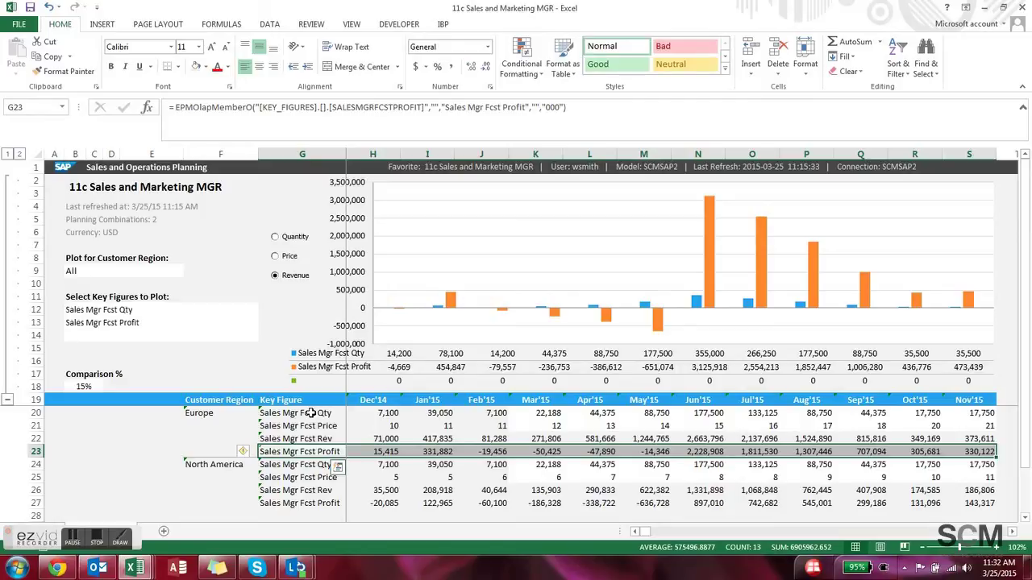
click(102, 545)
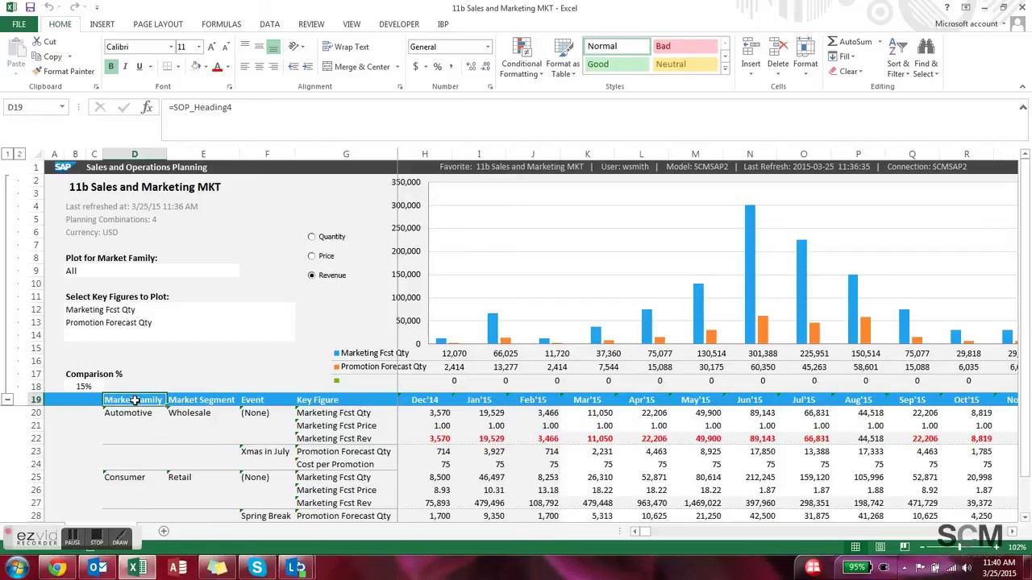
- Review the marketing view's column headings and the Automotive family's key figures from Marketing Fcst Qty to Cost per Promotion
key(Right)
key(Right)
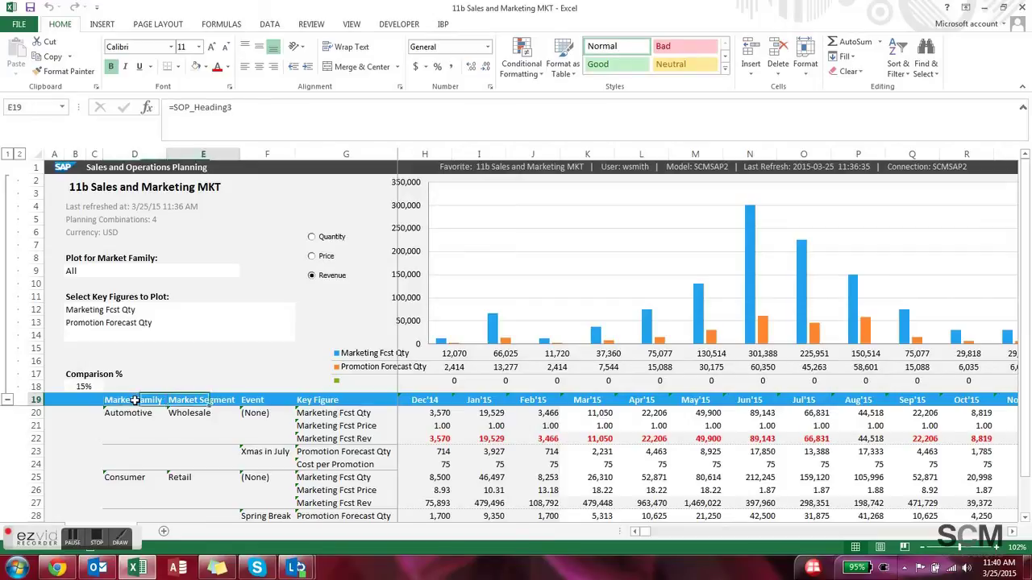
key(Right)
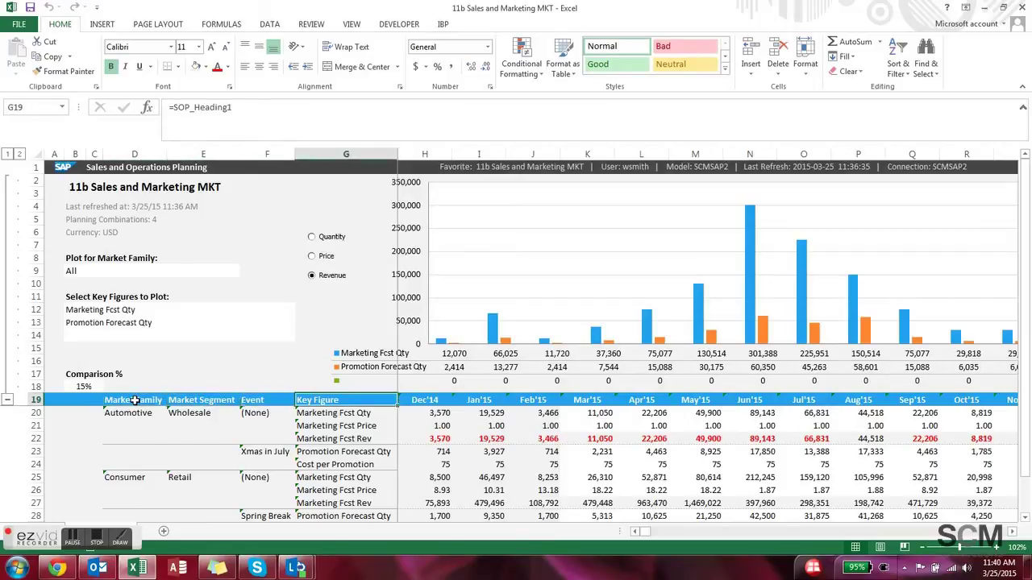
key(Down)
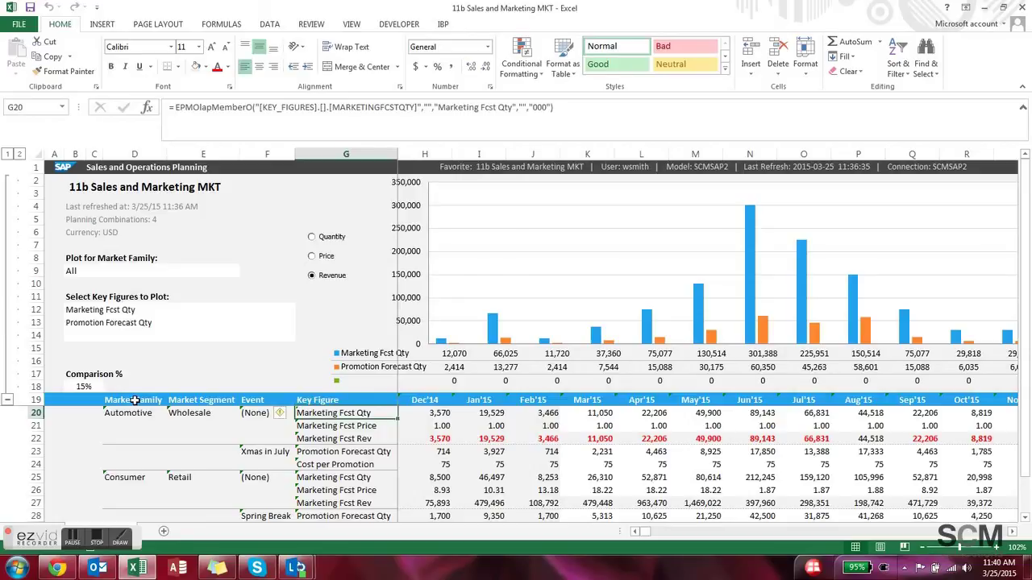
key(Down)
key(Down)
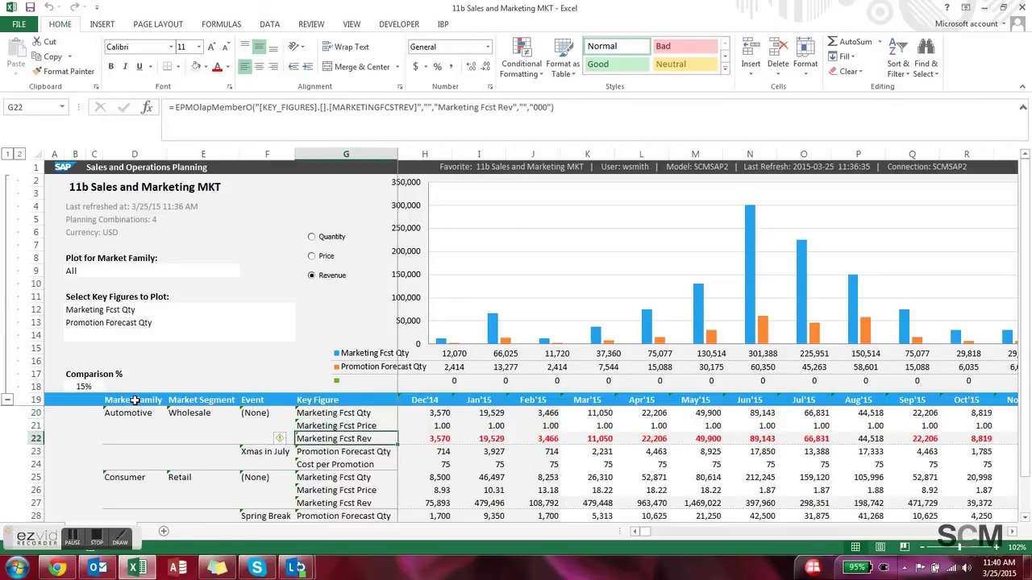
key(Down)
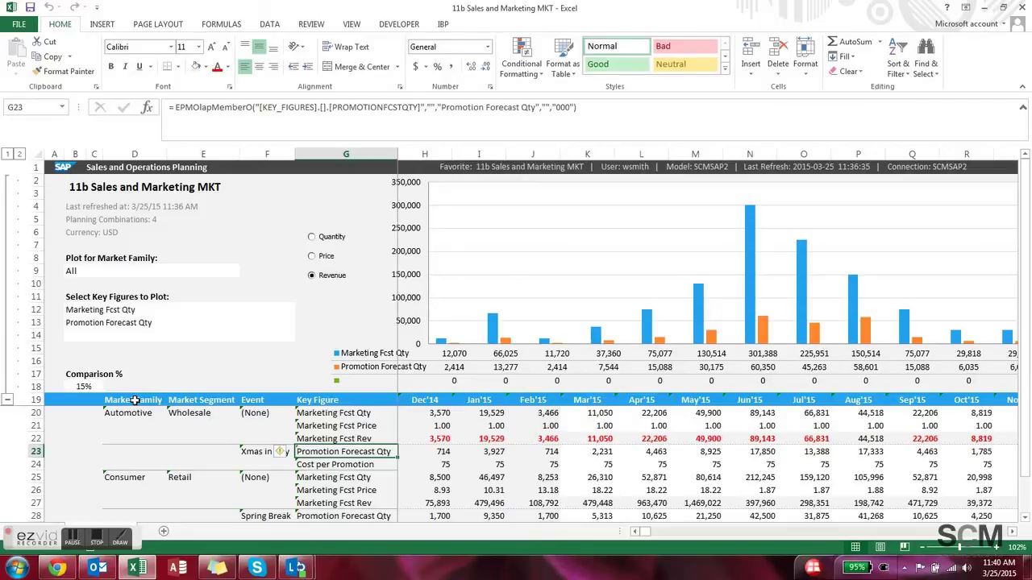
key(Down)
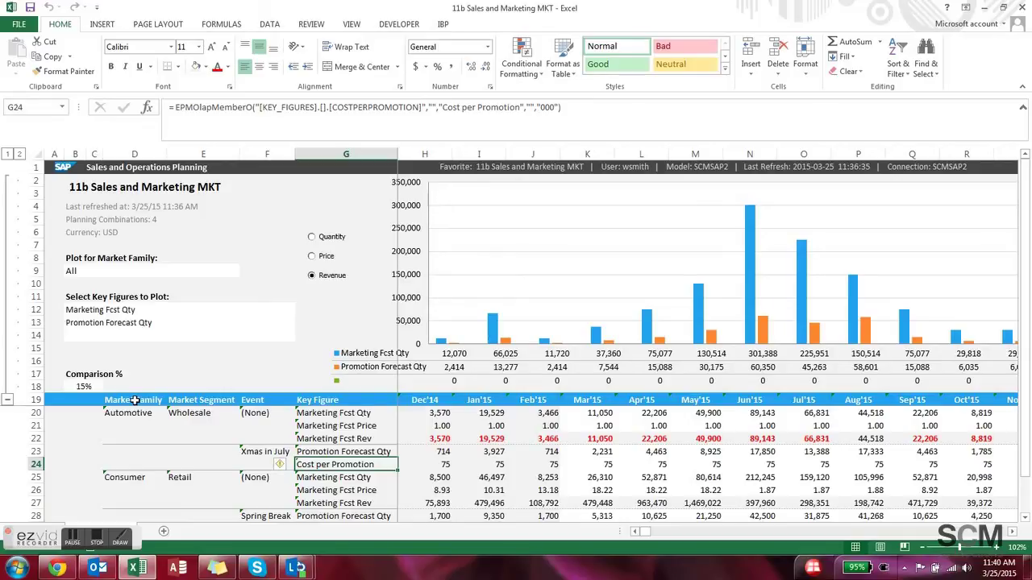
- Inspect the Xmas in July event's Promotion Forecast Qty and Cost per Promotion, ending on Automotive's Dec'14 Marketing Fcst Qty
key(Up)
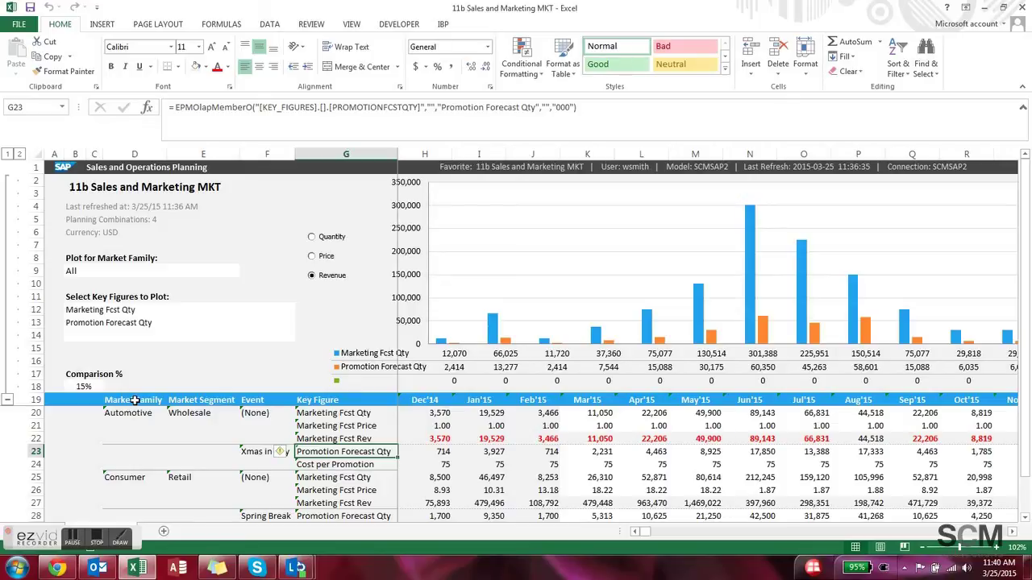
key(Left)
key(Right)
key(Down)
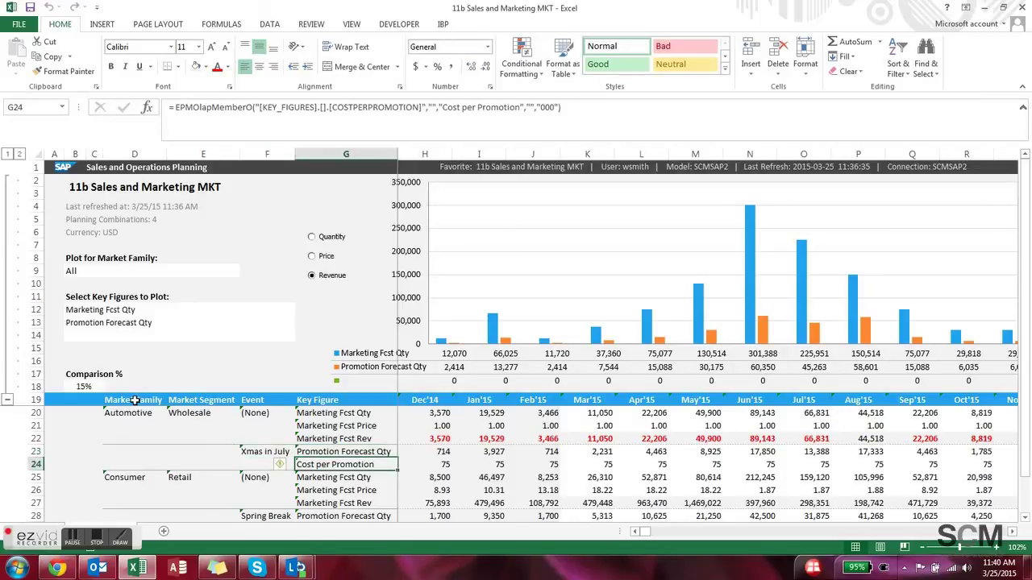
key(Right)
key(Up)
key(Up)
key(Up)
key(Up)
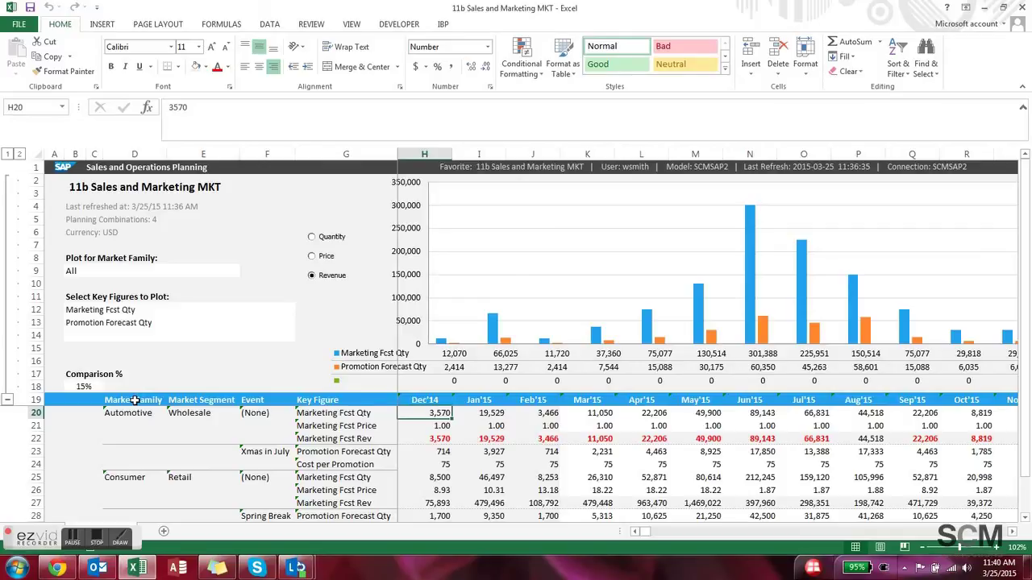
click(96, 542)
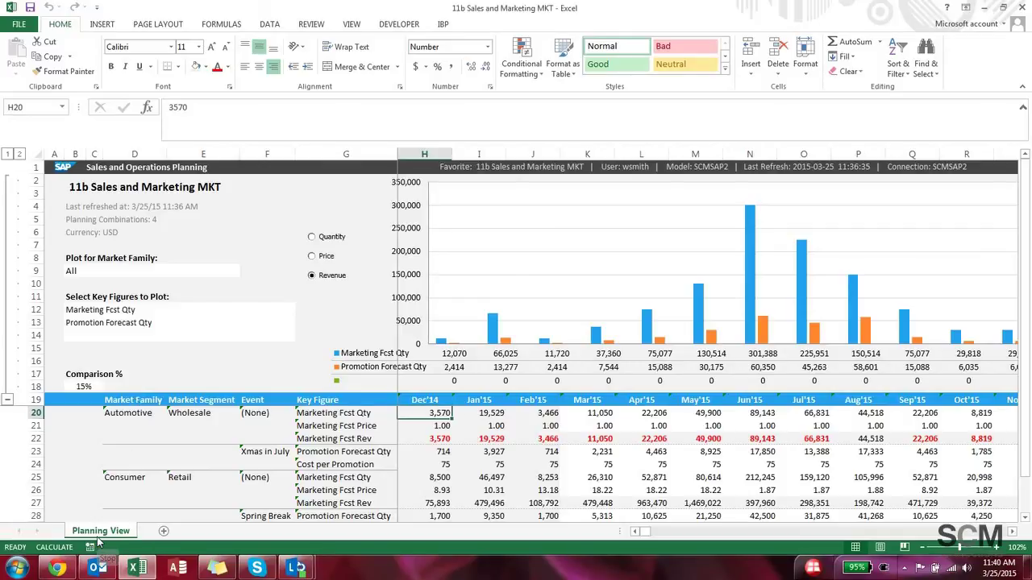